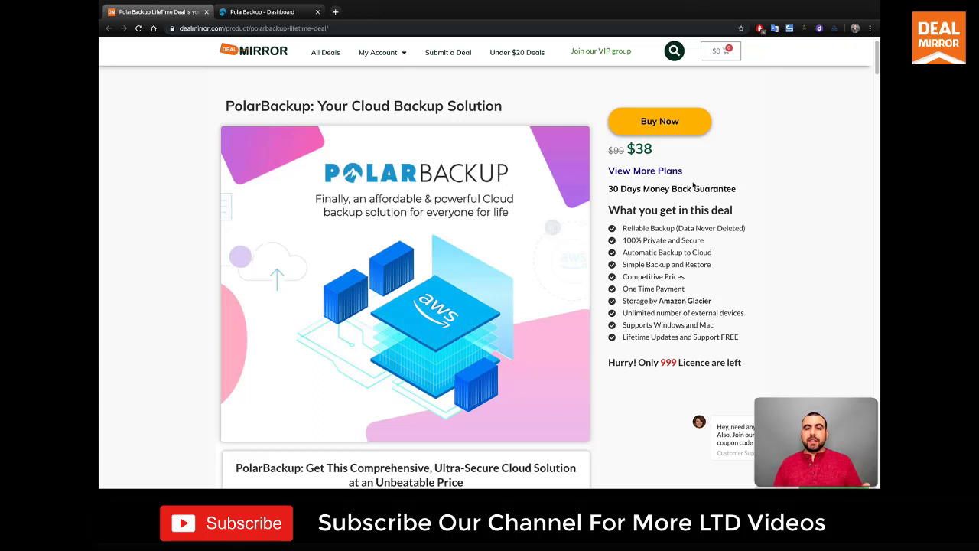
Step: Review the PolarBackup deal's price and compare the 1 TB, 2 TB and 5 TB lifetime plans and their money-back guarantee
left_click_drag(632, 147, 662, 153)
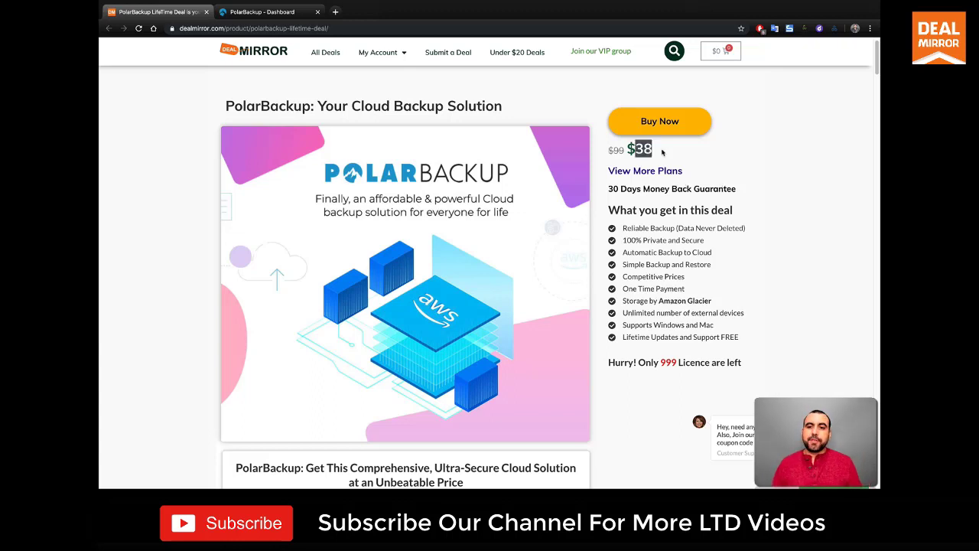
left_click(683, 240)
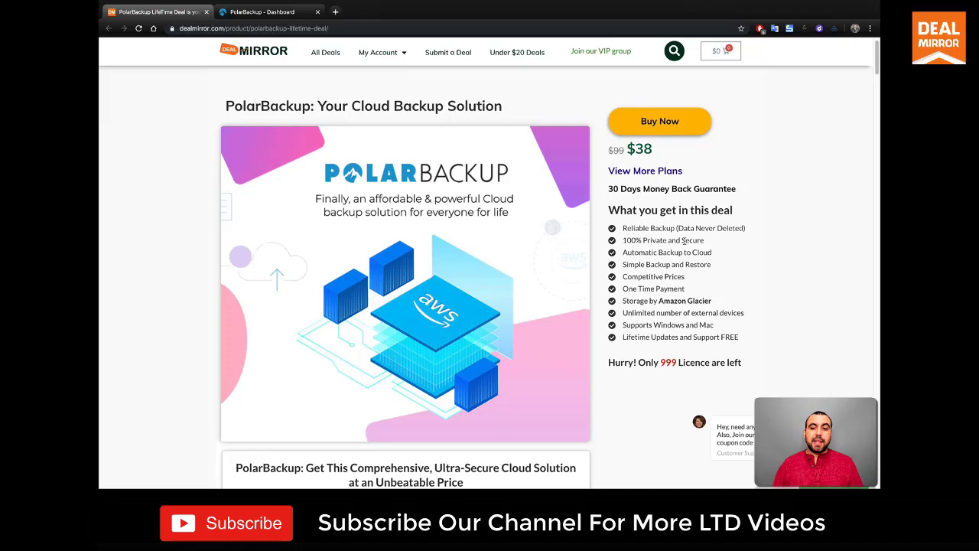
left_click(655, 171)
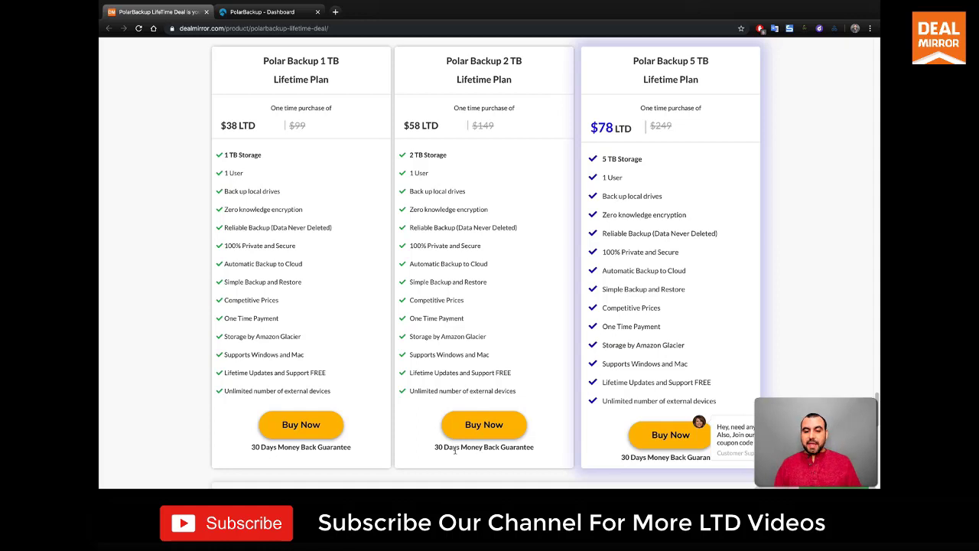
left_click_drag(432, 450, 549, 450)
left_click(556, 451)
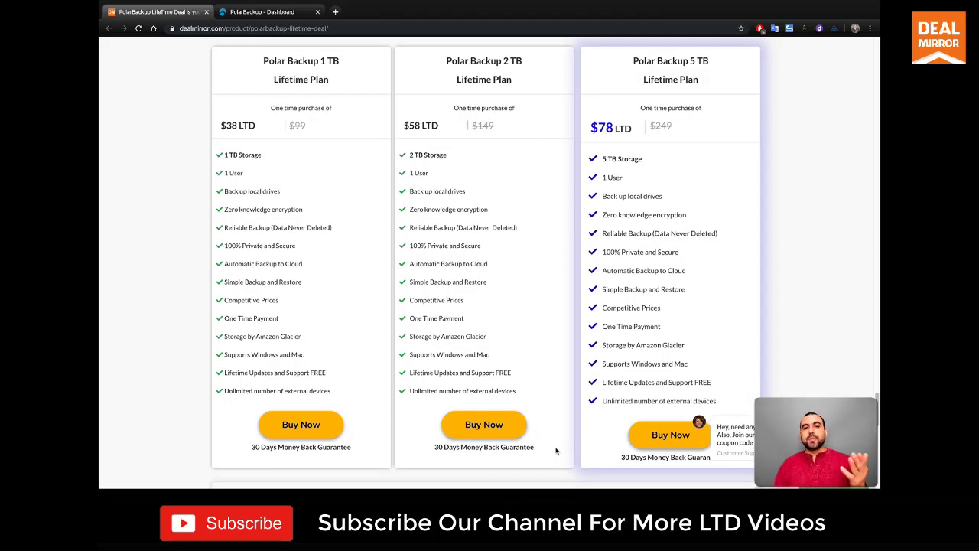
scroll(564, 262, "up", 4)
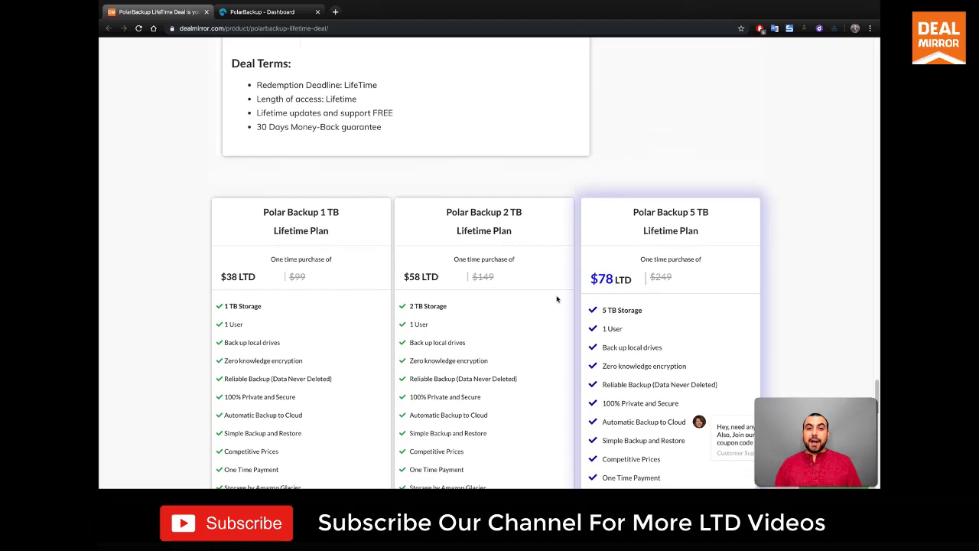
Step: Switch to the PolarBackup web dashboard, check the account status, refresh the summary and view the registered computers
left_click(282, 6)
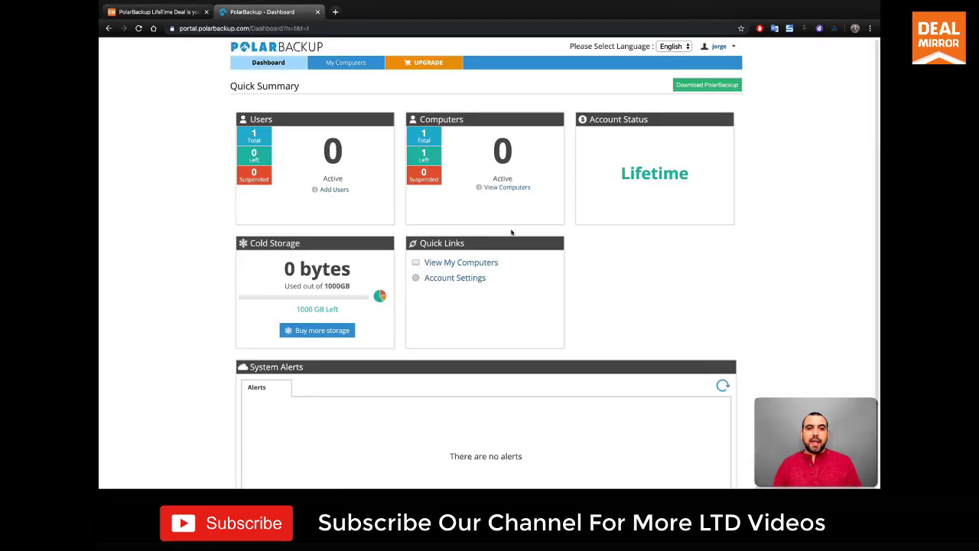
double_click(664, 164)
left_click(733, 178)
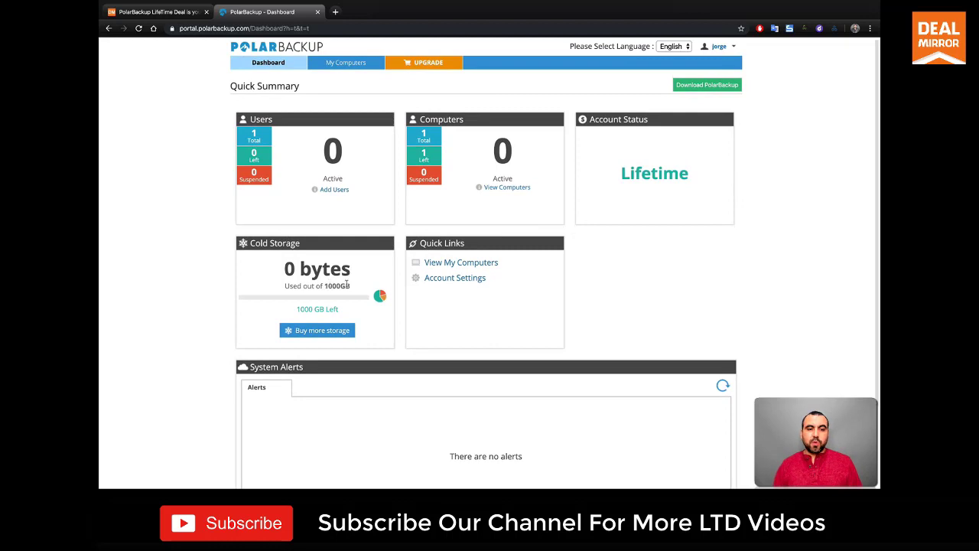
left_click(138, 29)
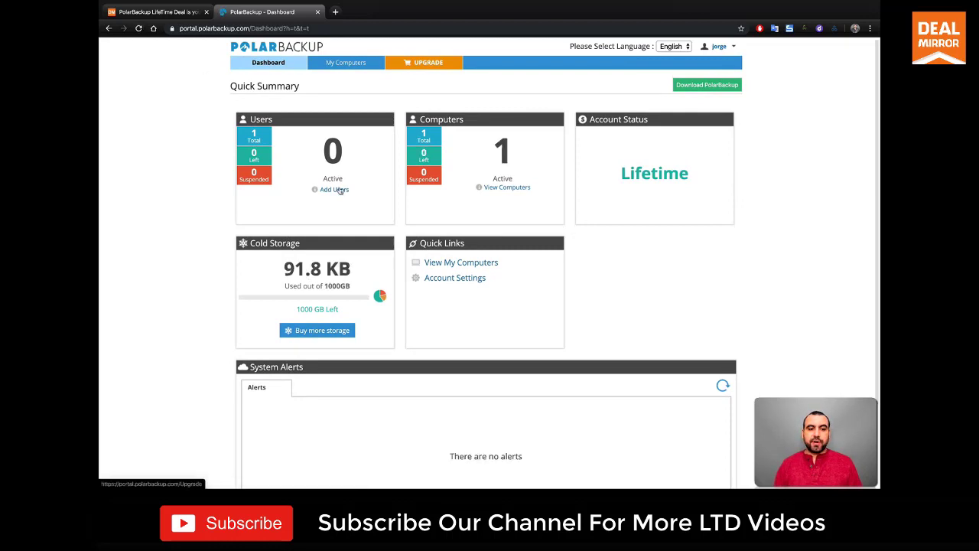
left_click(496, 189)
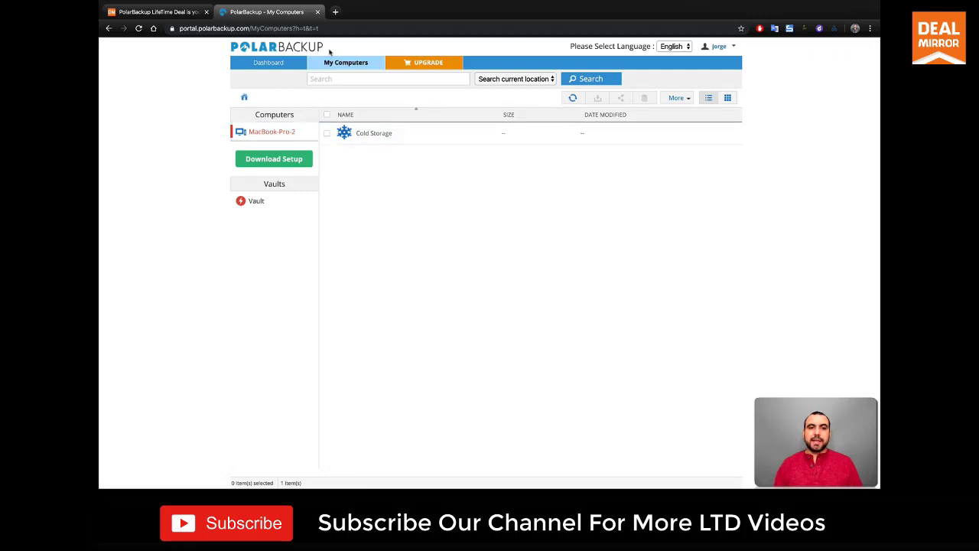
Step: Return to the web dashboard and start the PolarBackup software download
left_click(278, 67)
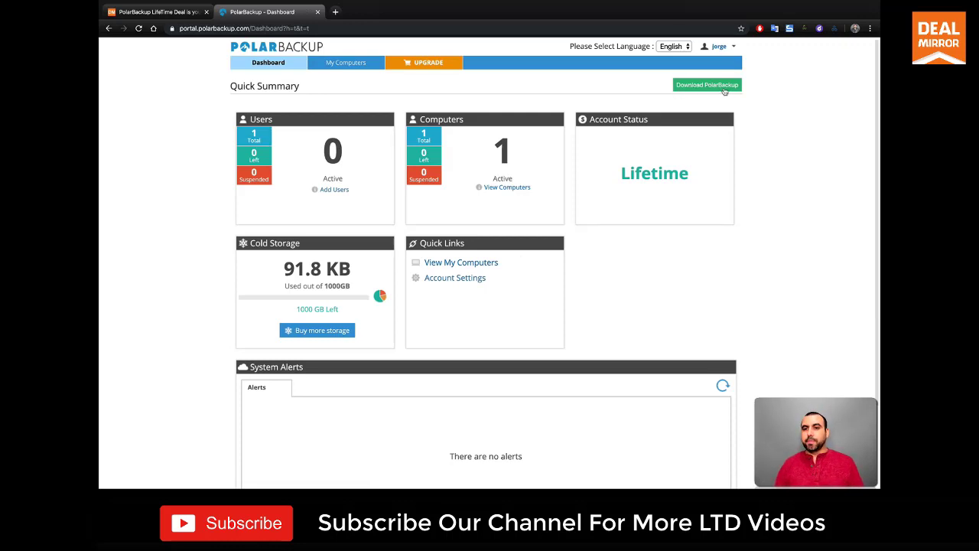
left_click(707, 86)
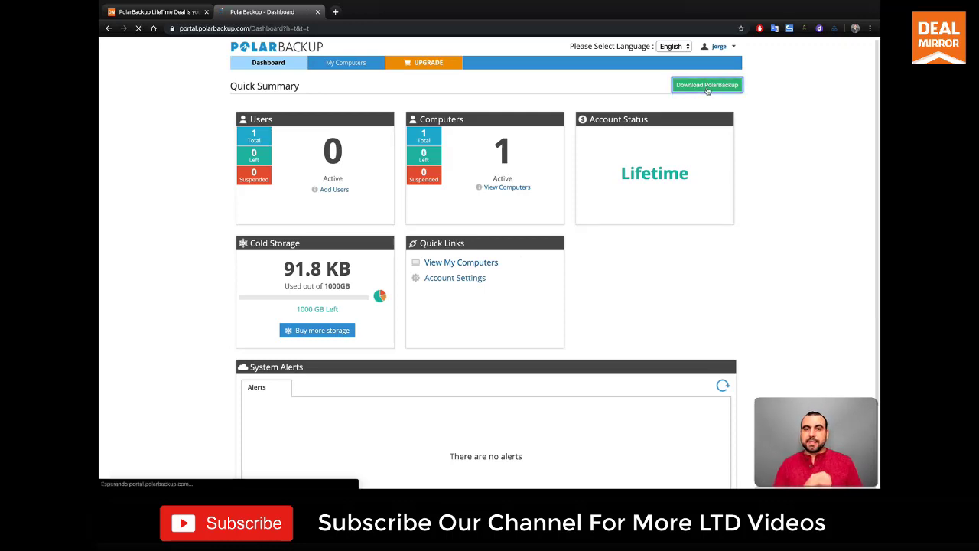
left_click(618, 227)
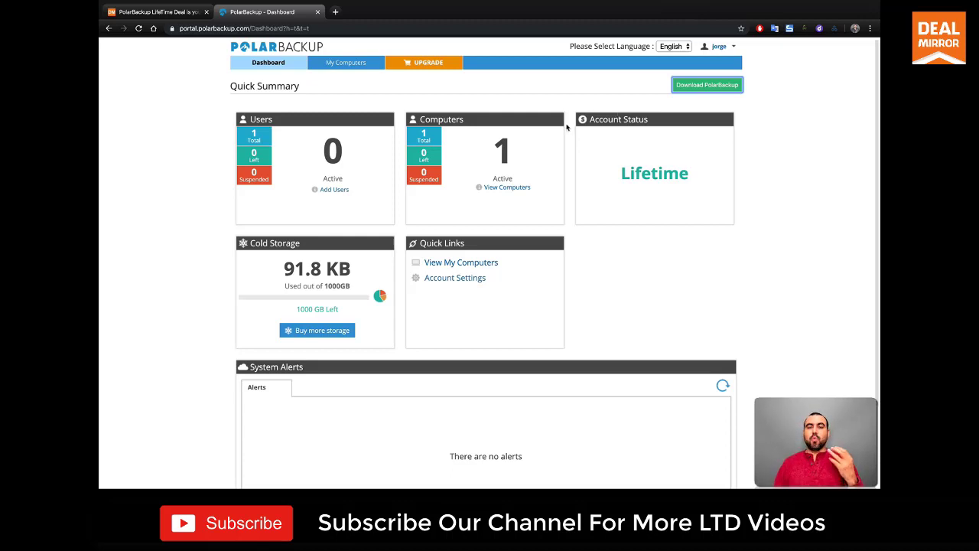
Step: Switch to the PolarBackup desktop app by opening its dashboard
mouse_move(609, 3)
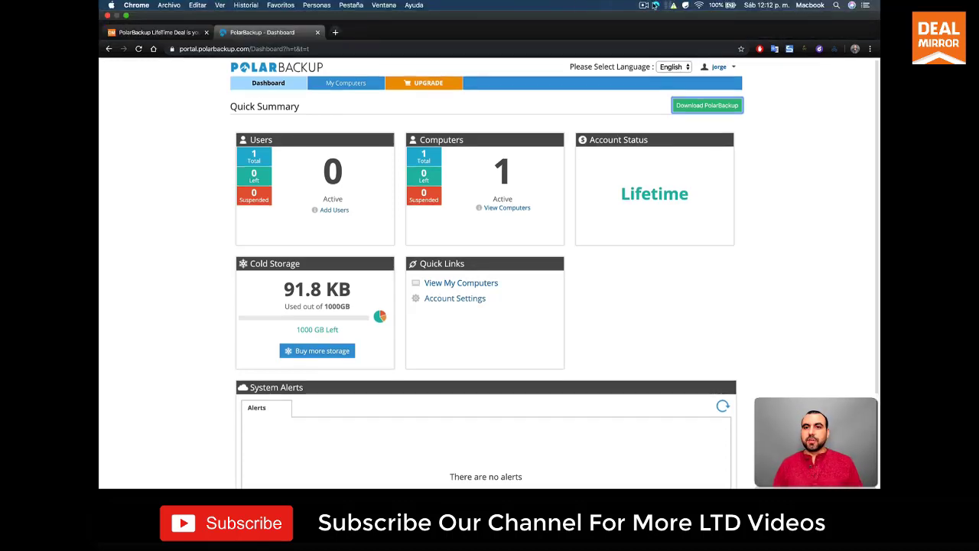
left_click(656, 5)
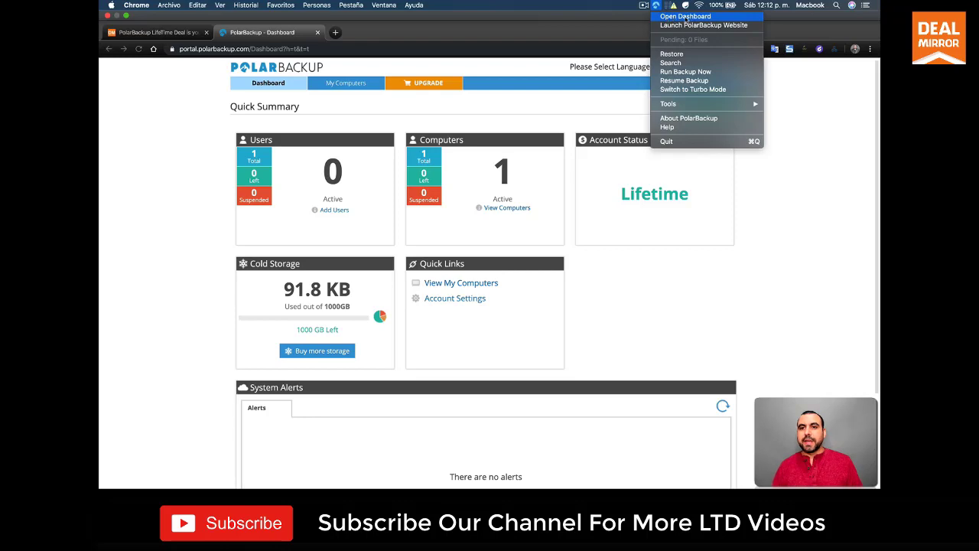
left_click(686, 17)
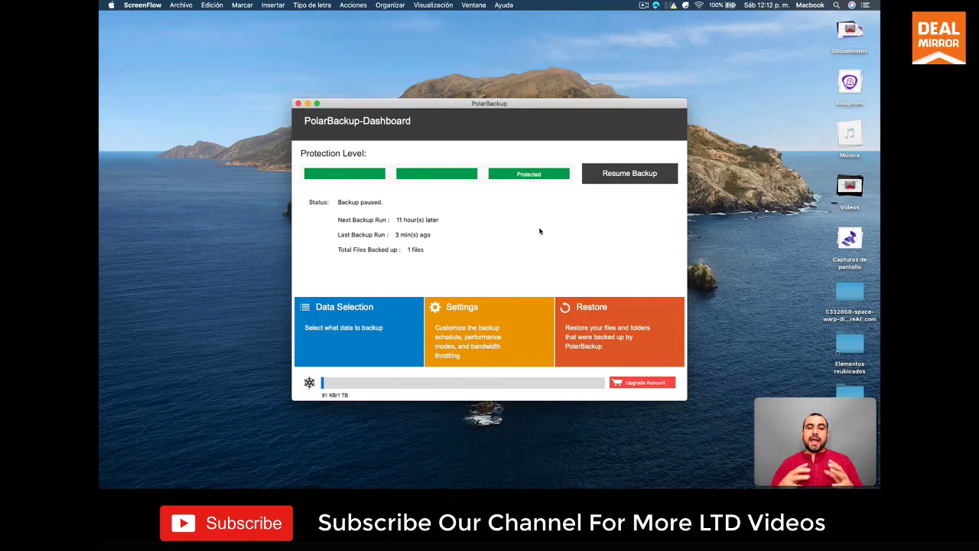
Step: Add the Desktop category to the backup through Smart Selection and save the data selection
left_click(356, 328)
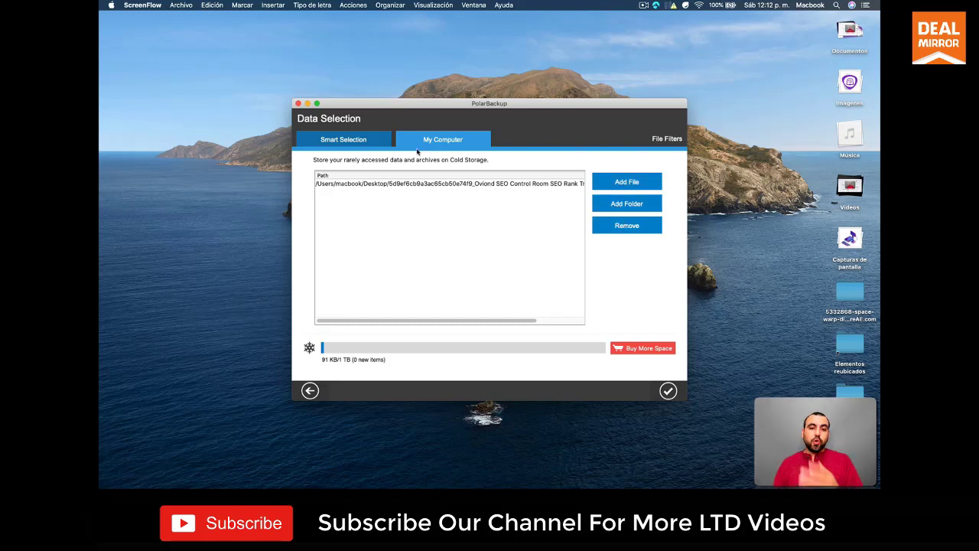
left_click(367, 143)
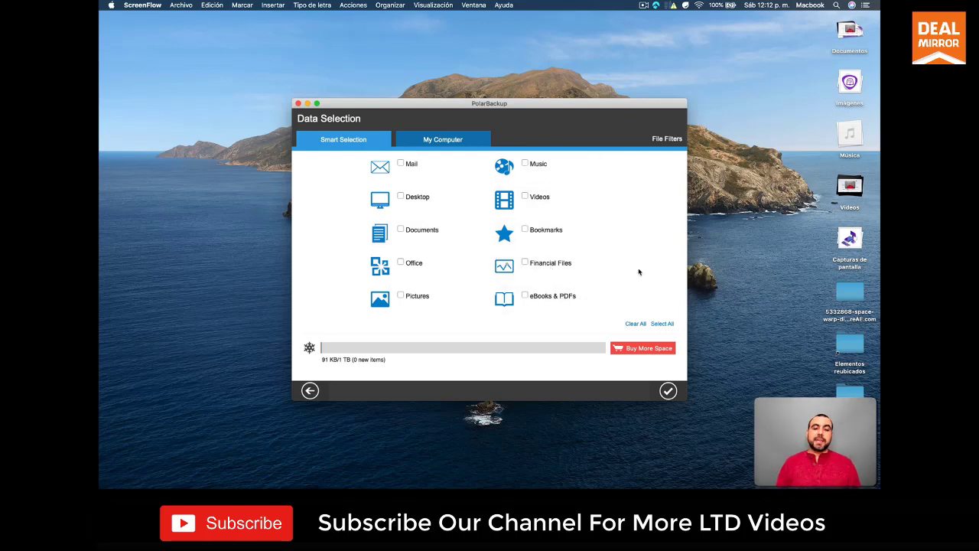
left_click(410, 199)
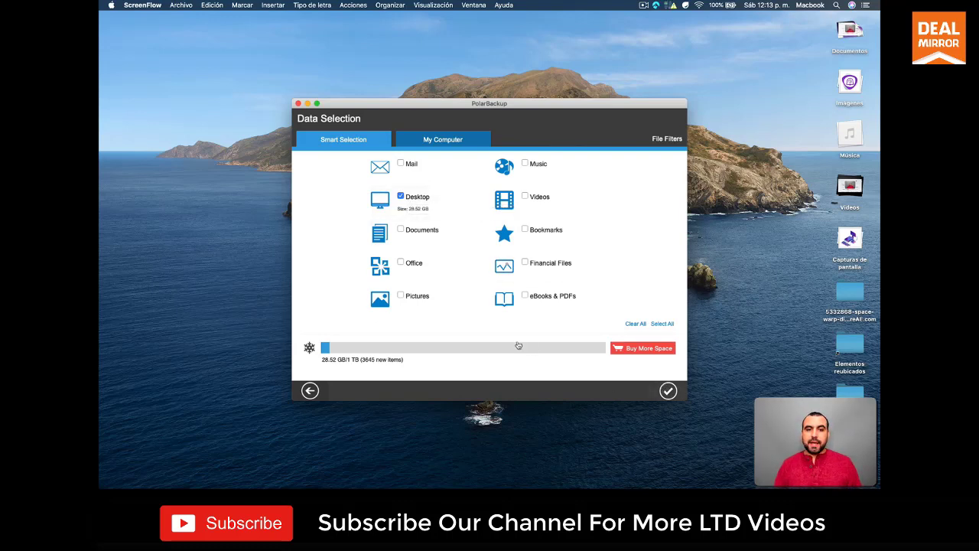
key("Return")
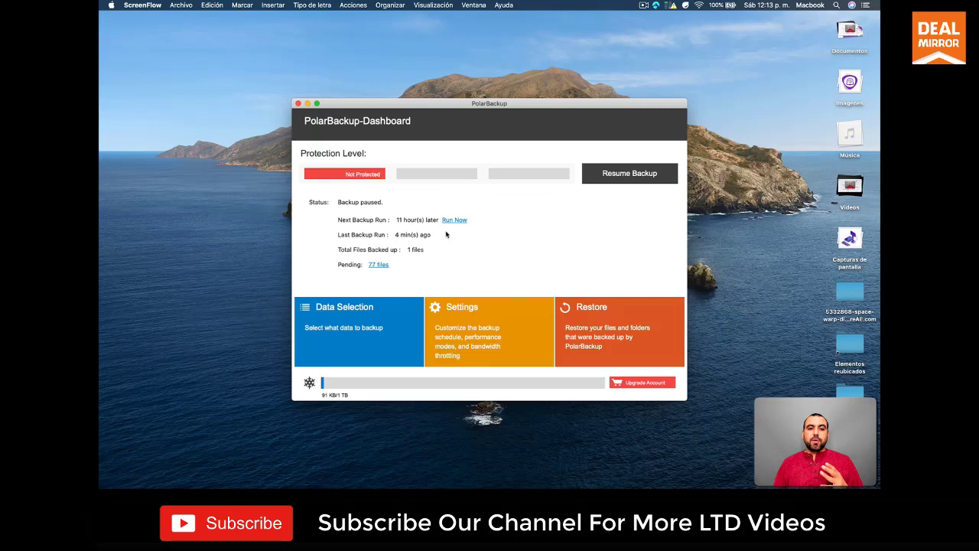
Step: Examine the backup interval choices in the schedule settings and try the On Schedule option
left_click(482, 328)
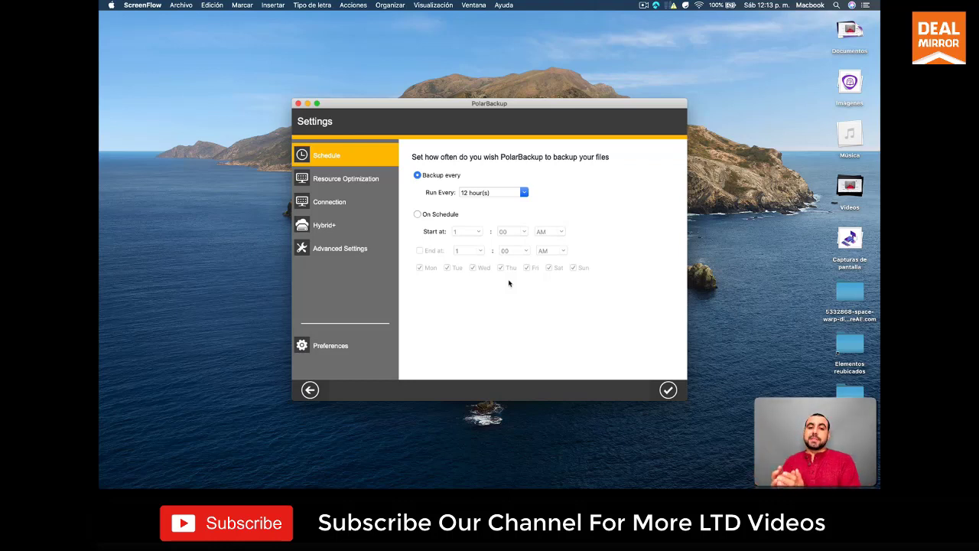
left_click(529, 195)
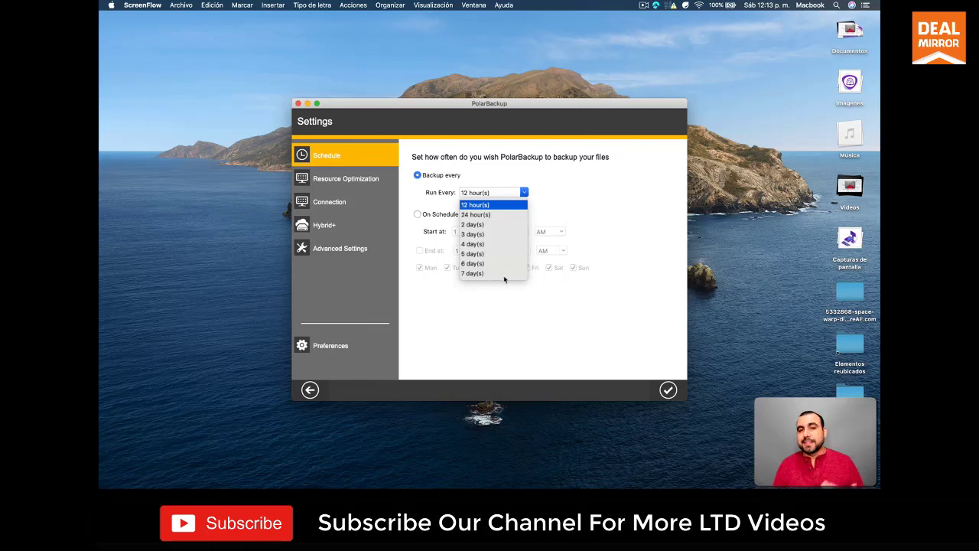
left_click(622, 244)
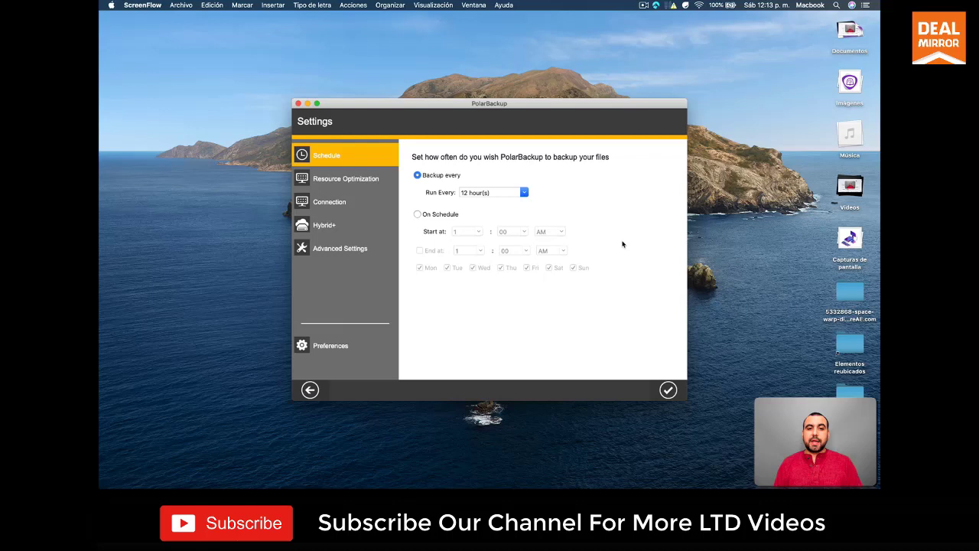
left_click(418, 216)
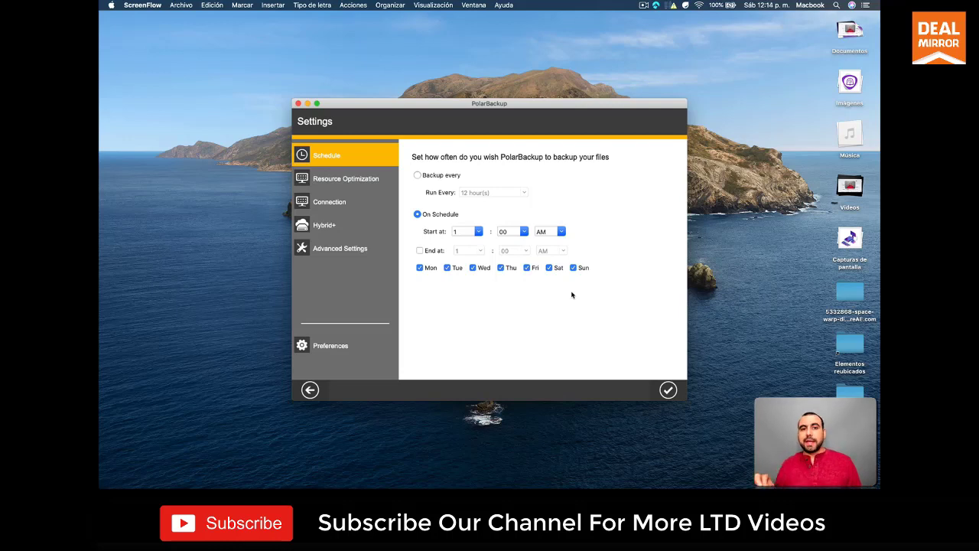
Step: Examine the Resource Optimization, Connection, Hybrid+ and Advanced settings, and return to the dashboard without saving
left_click(364, 184)
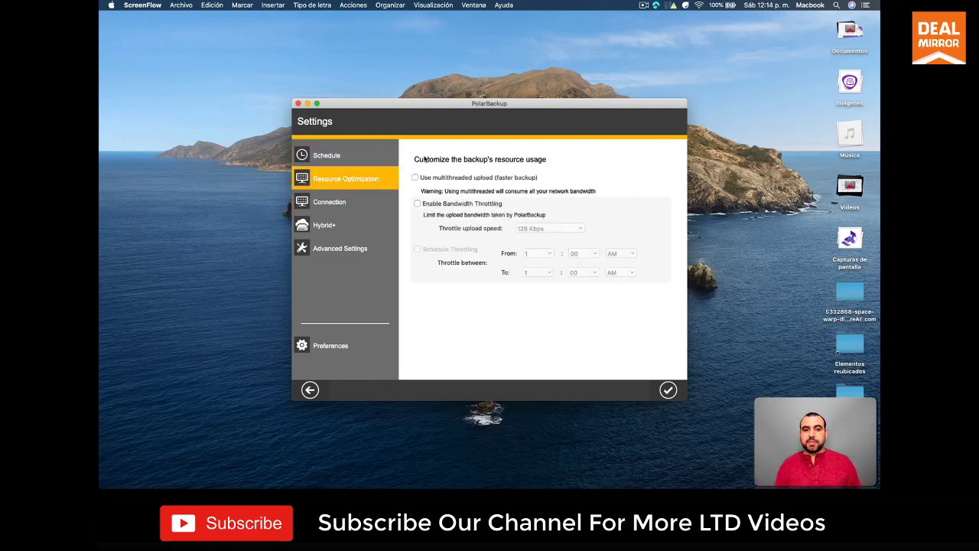
left_click(364, 203)
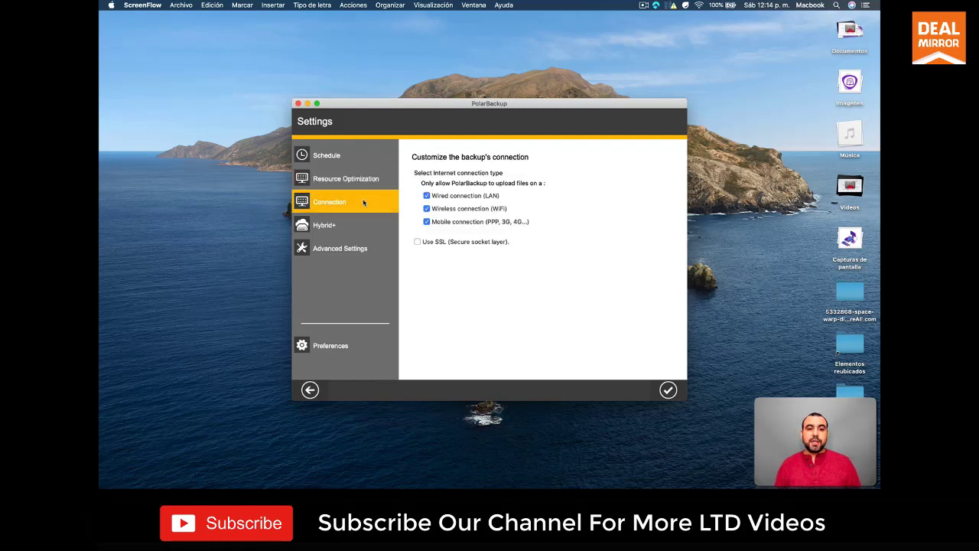
left_click(352, 225)
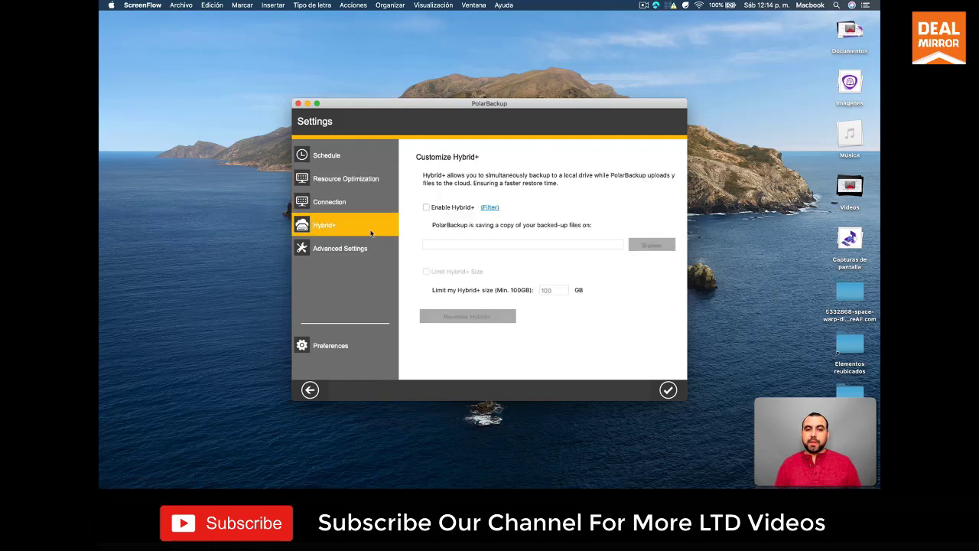
left_click(321, 253)
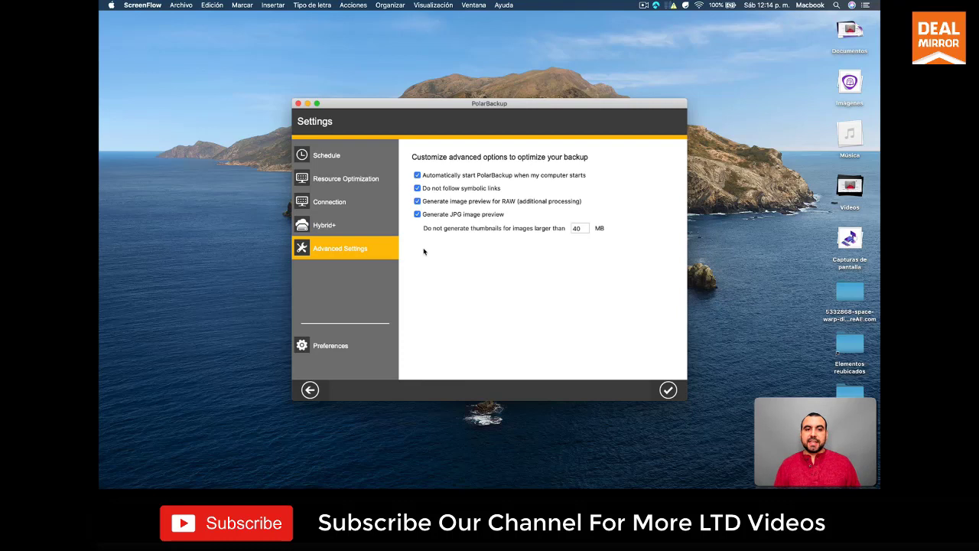
left_click(310, 390)
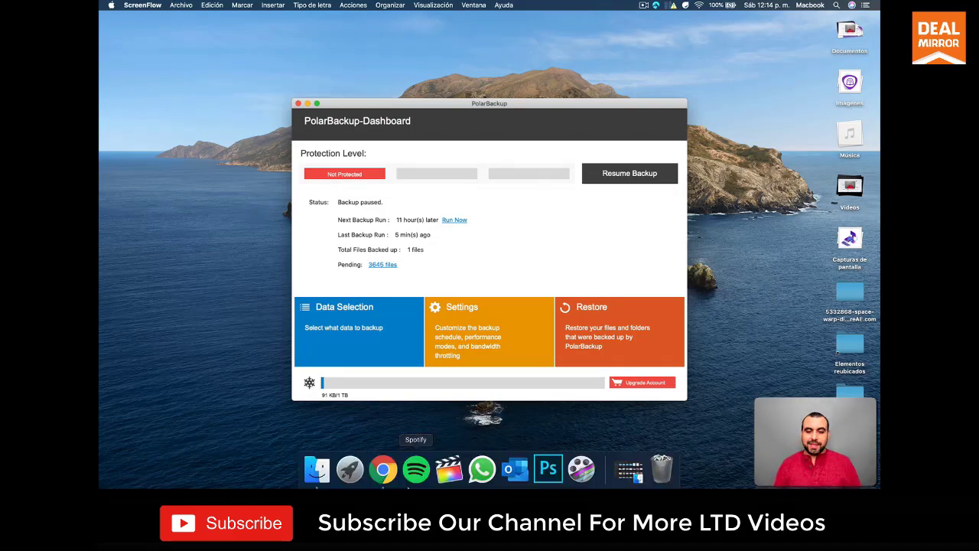
Step: Switch to the DealMirror page in Chrome and review the list of what the PolarBackup deal includes
left_click(387, 469)
left_click(157, 11)
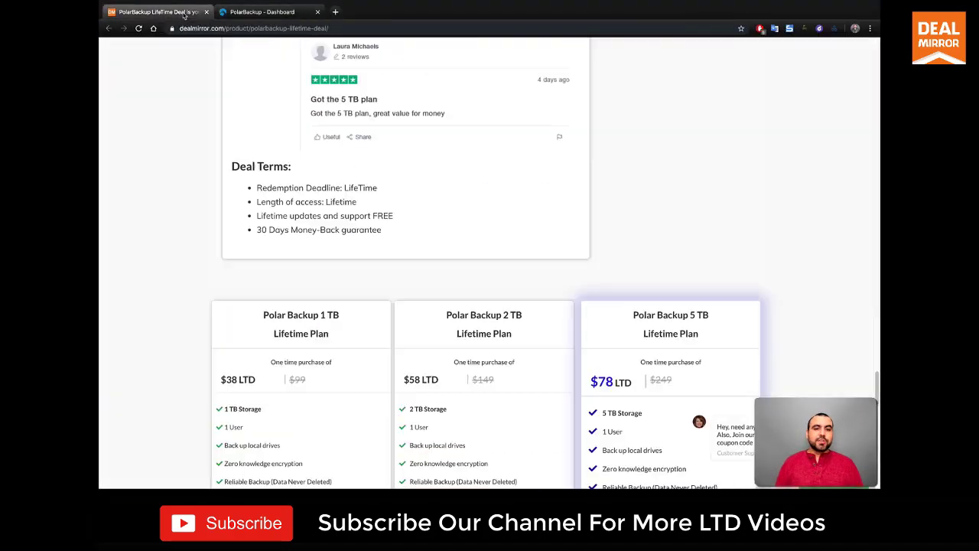
scroll(379, 205, "up", 10)
scroll(379, 205, "up", 8)
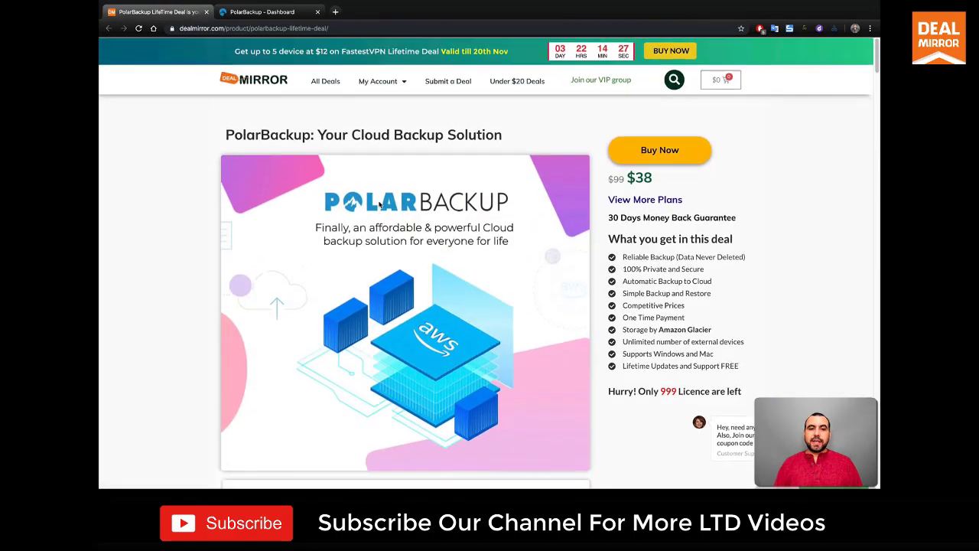
scroll(379, 205, "down", 2)
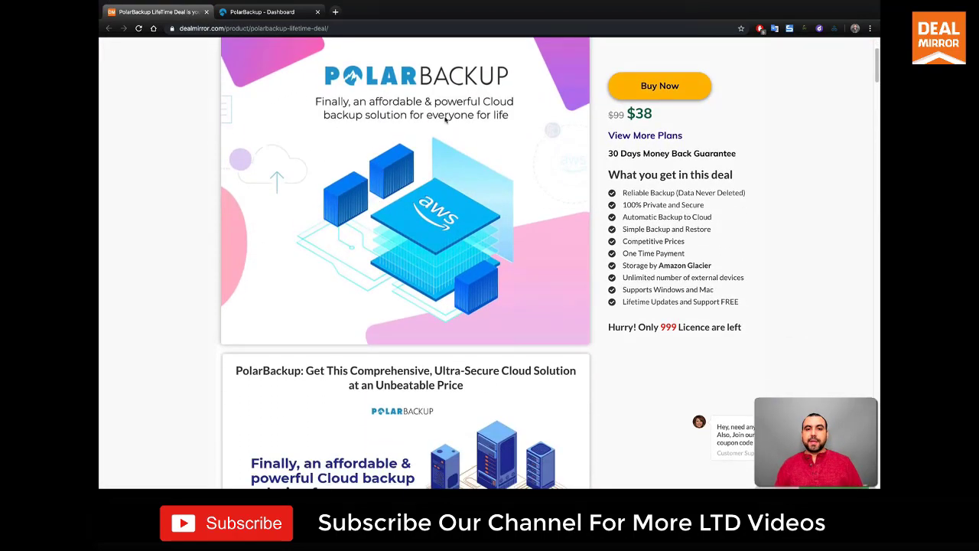
scroll(435, 238, "down", 1)
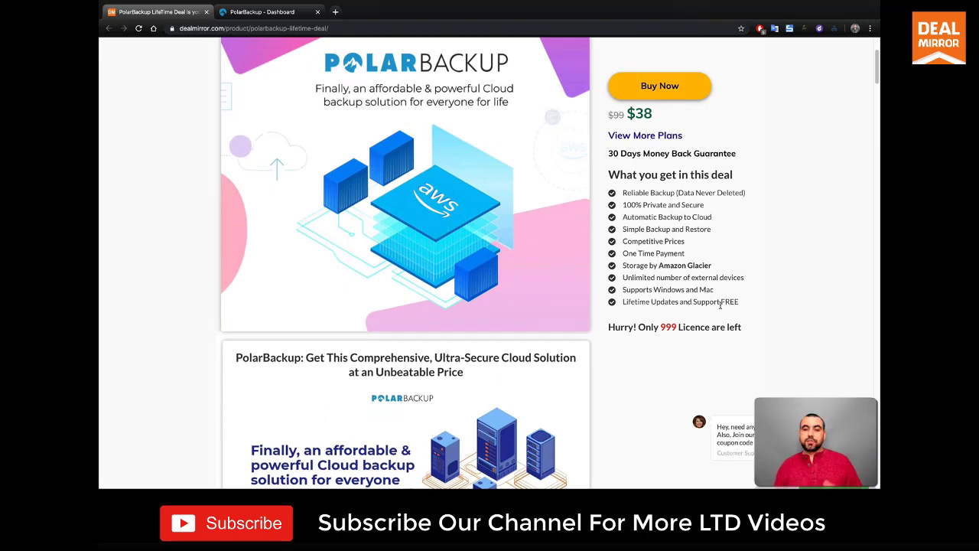
scroll(700, 368, "down", 2)
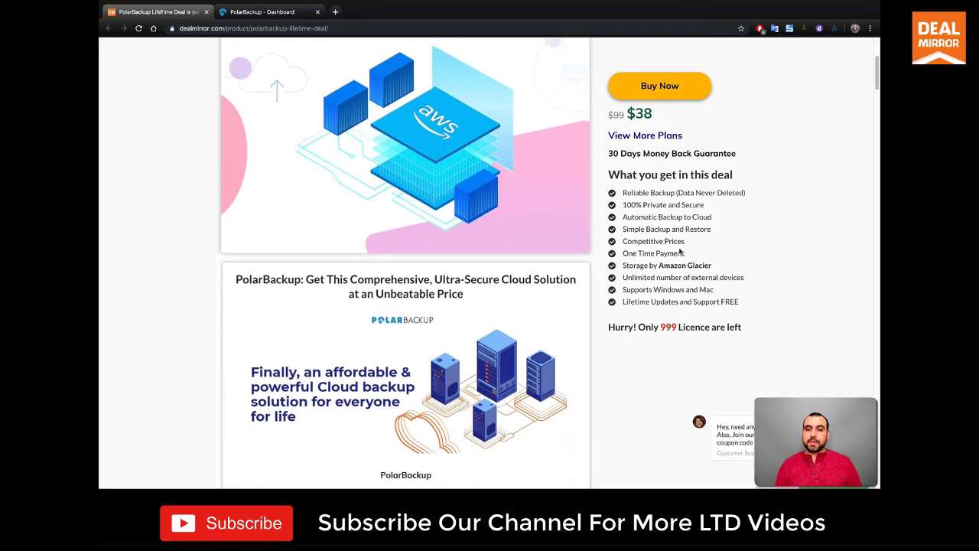
Step: Read the deal's quick overview, feature sections and cloud storage versus backup comparison down to the lifetime plans
scroll(537, 354, "down", 8)
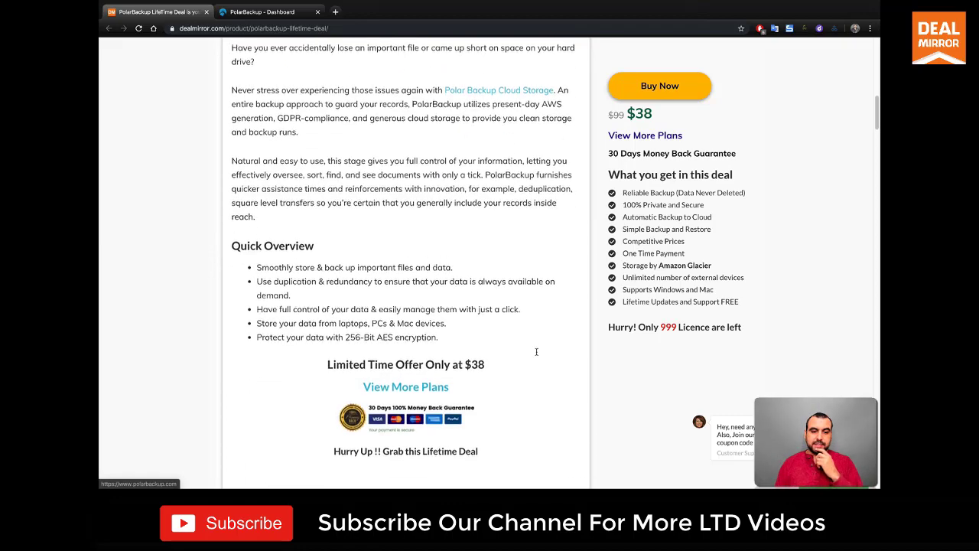
scroll(537, 354, "down", 1)
left_click_drag(345, 216, 425, 217)
left_click(434, 217)
scroll(545, 268, "down", 9)
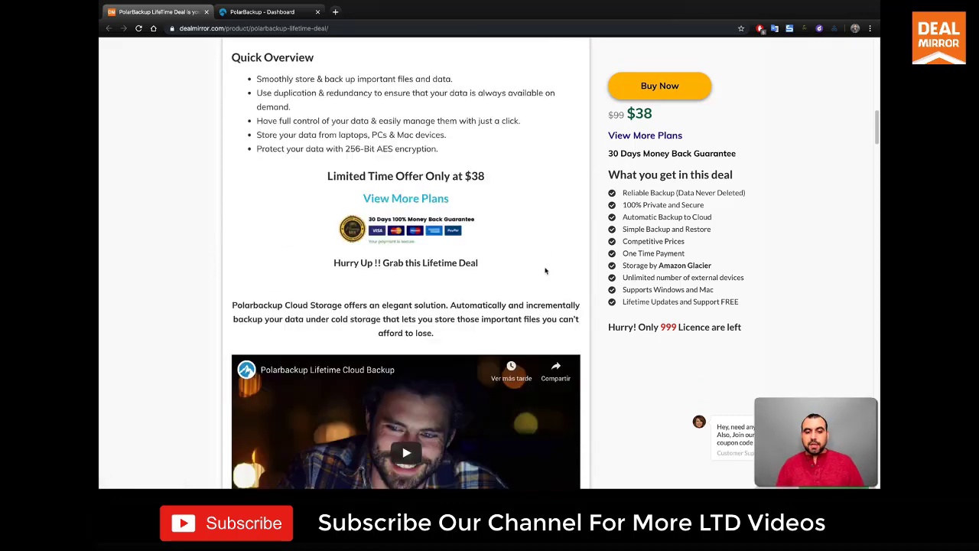
scroll(545, 267, "down", 10)
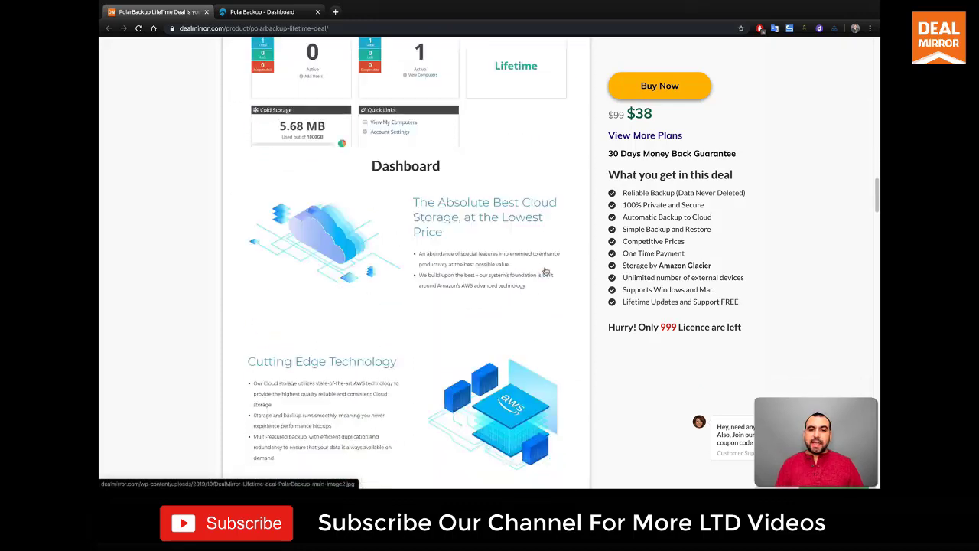
scroll(545, 271, "down", 5)
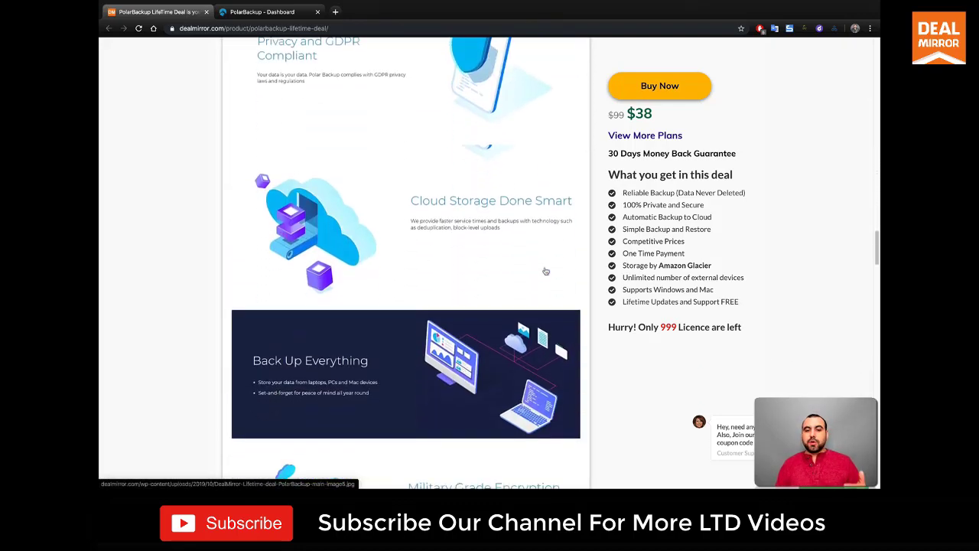
scroll(545, 270, "down", 4)
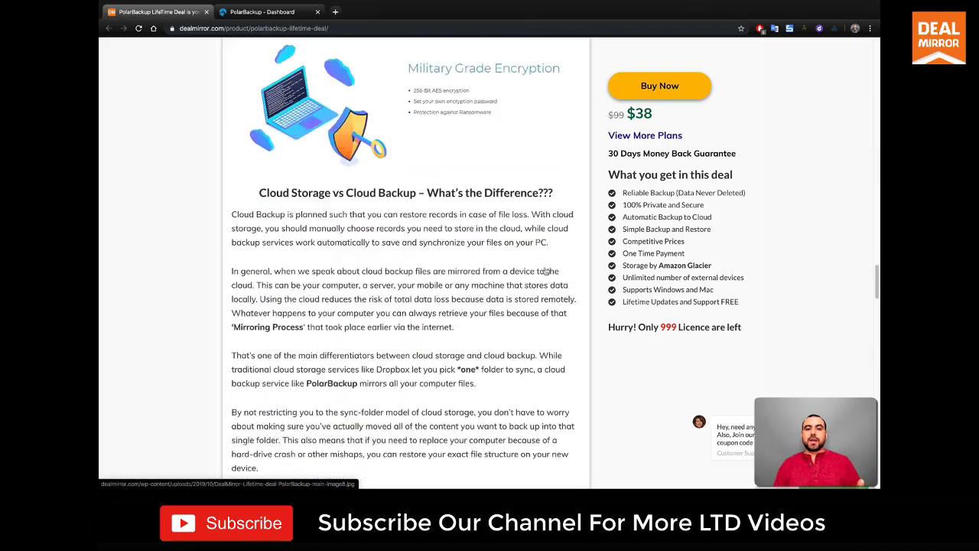
scroll(546, 271, "up", 3)
scroll(520, 312, "down", 20)
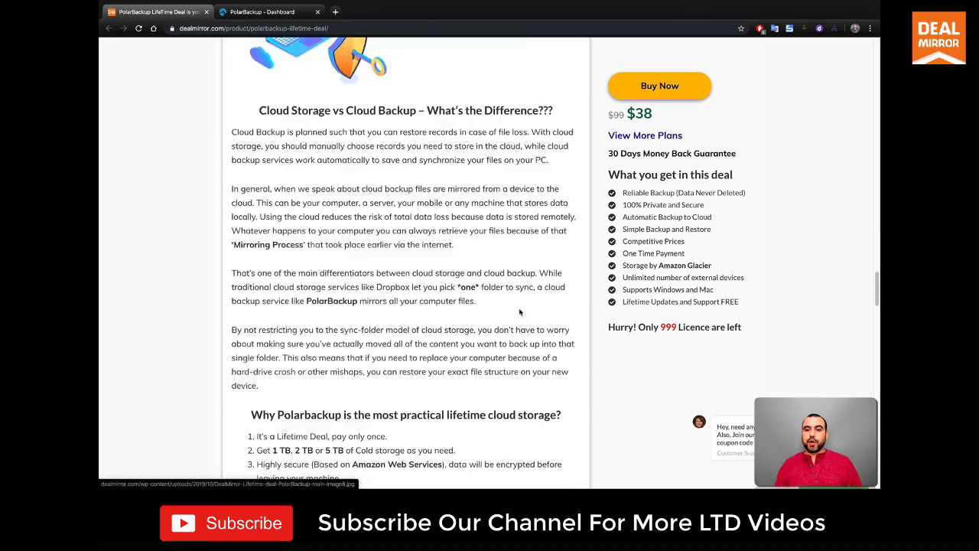
scroll(520, 312, "down", 3)
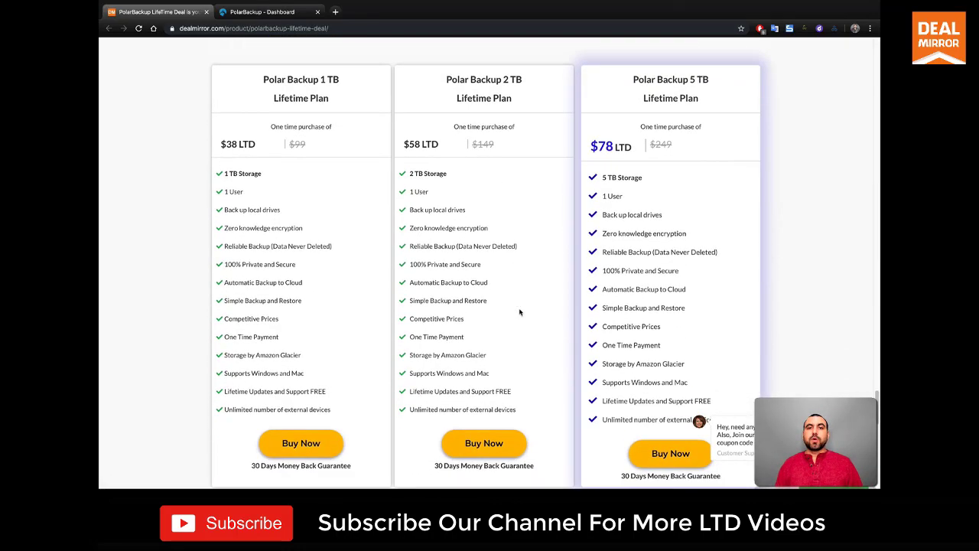